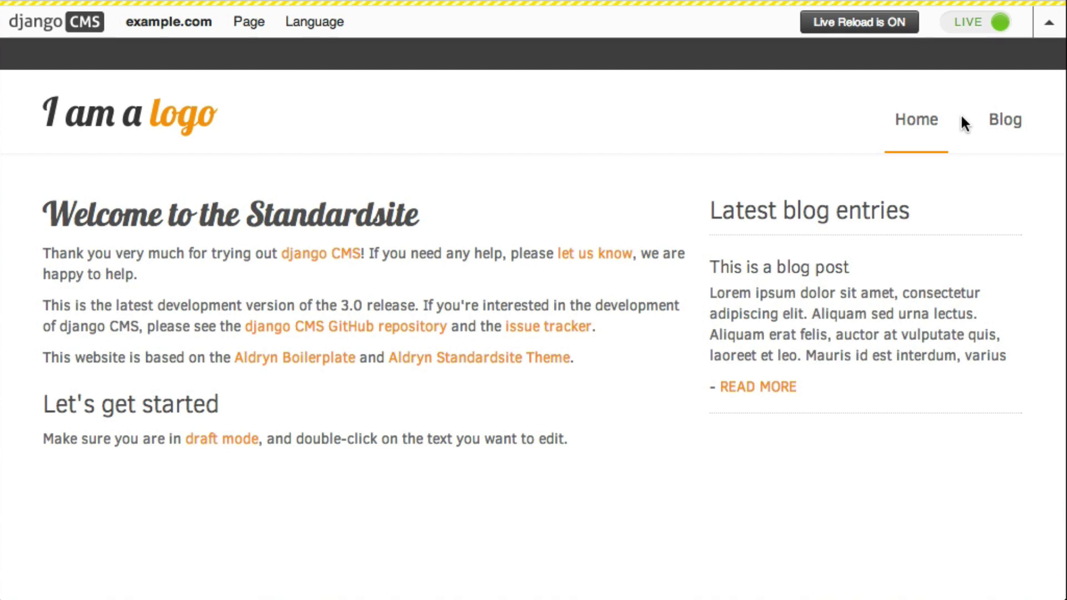
- Switch the home page from live into draft editing mode
click(1049, 22)
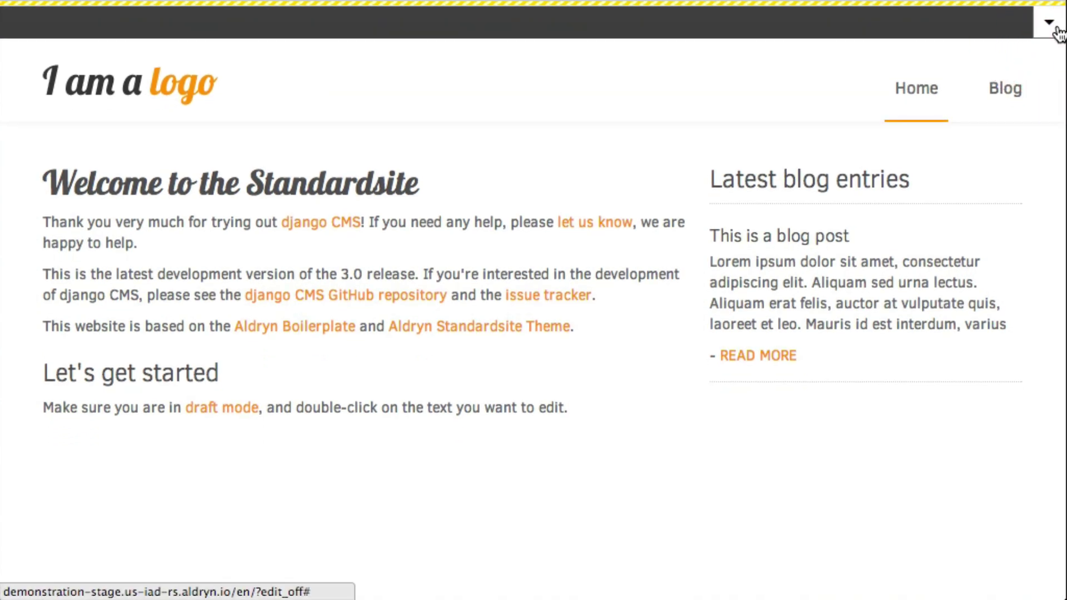
click(1052, 27)
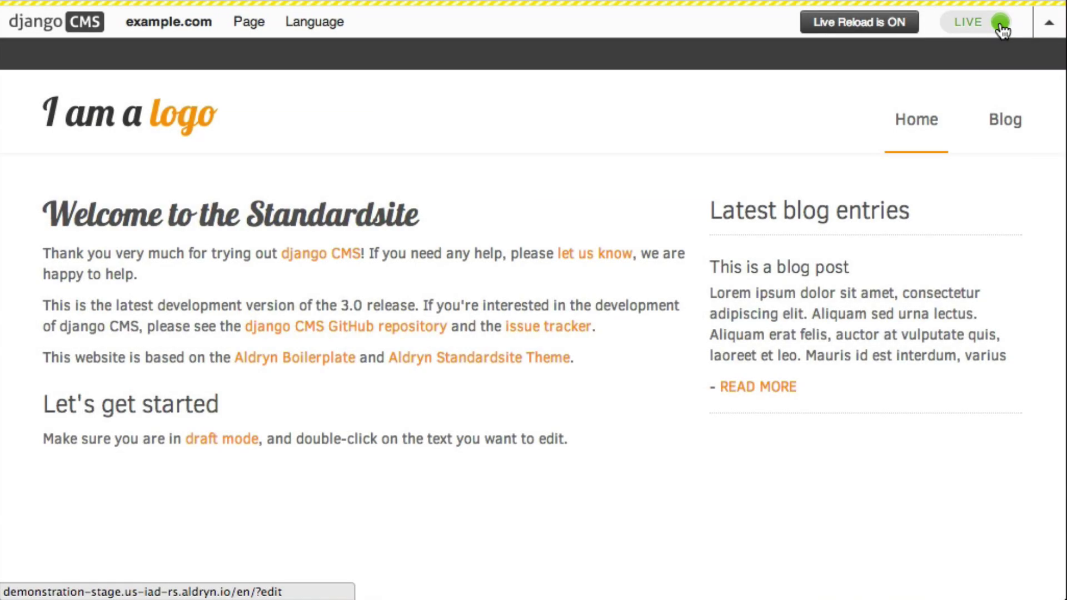
click(1001, 22)
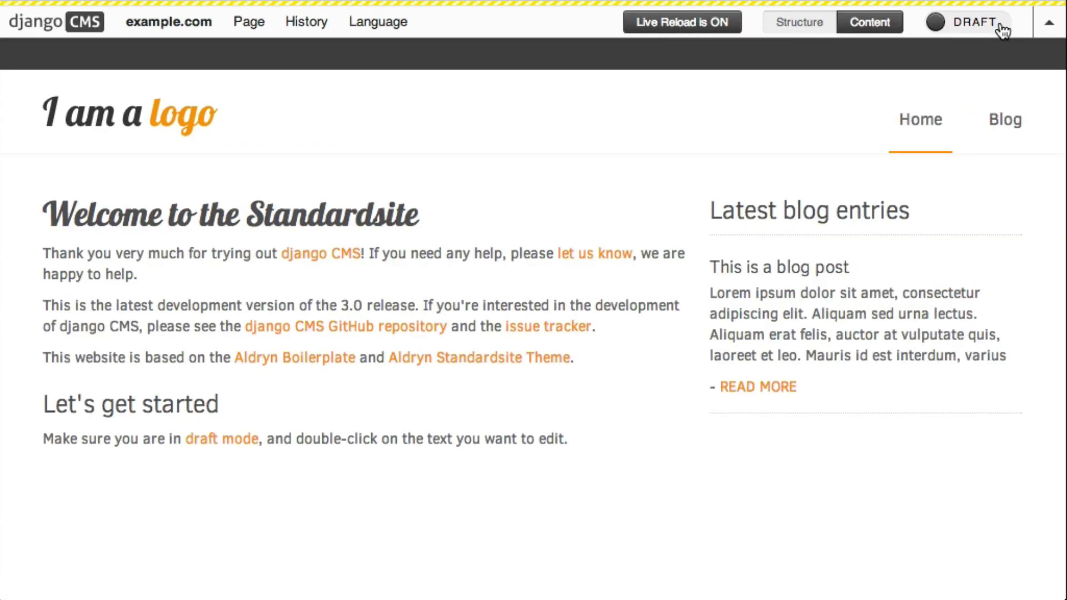
- Extend the welcome paragraph to mention the Aldryn cloud platform and save it
double_click(538, 259)
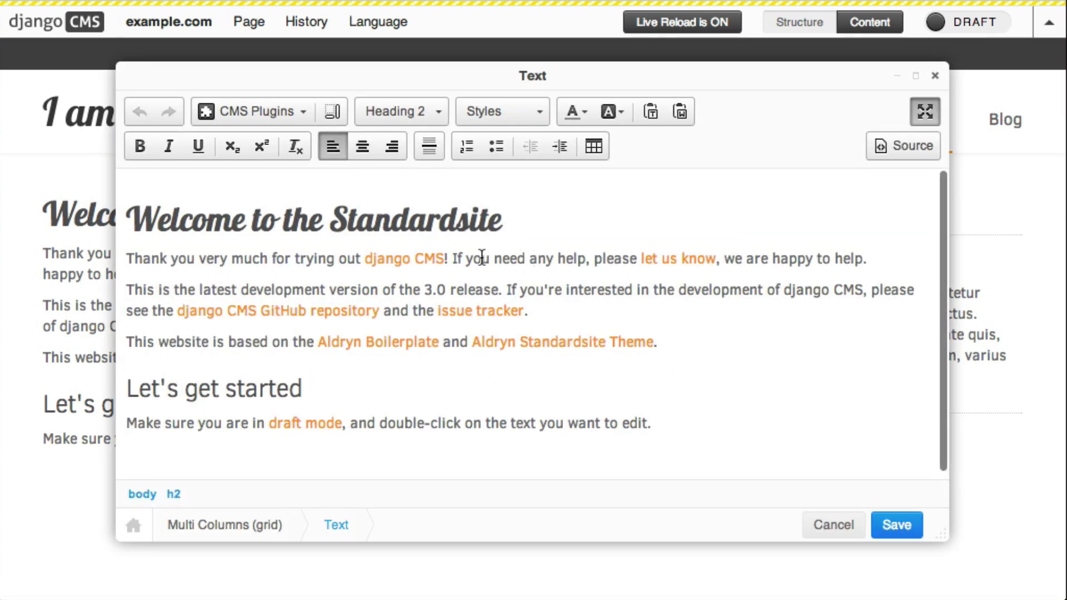
click(446, 259)
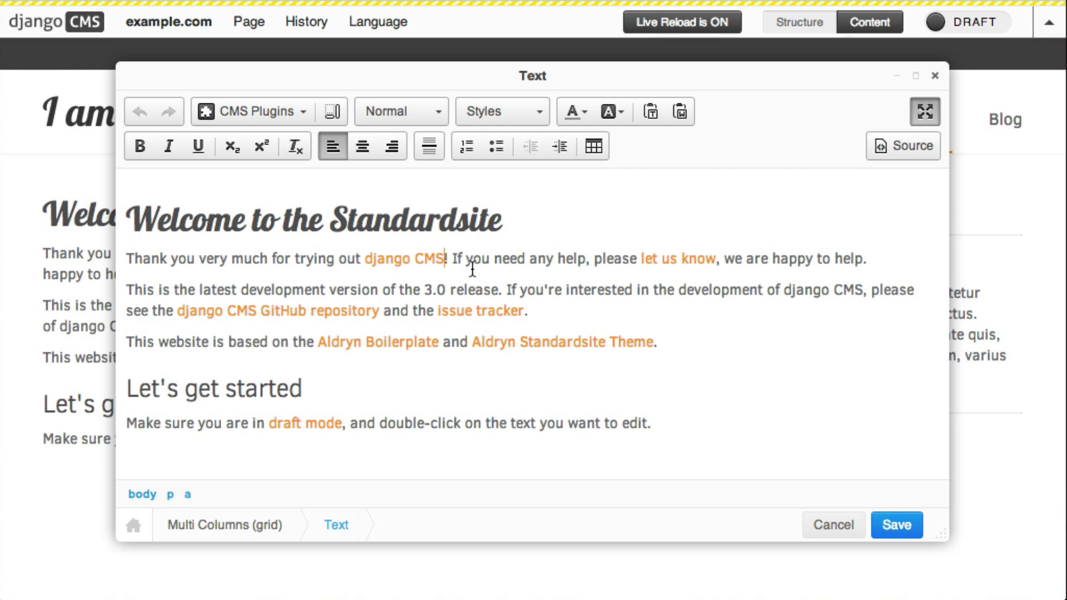
text(and the Aldry)
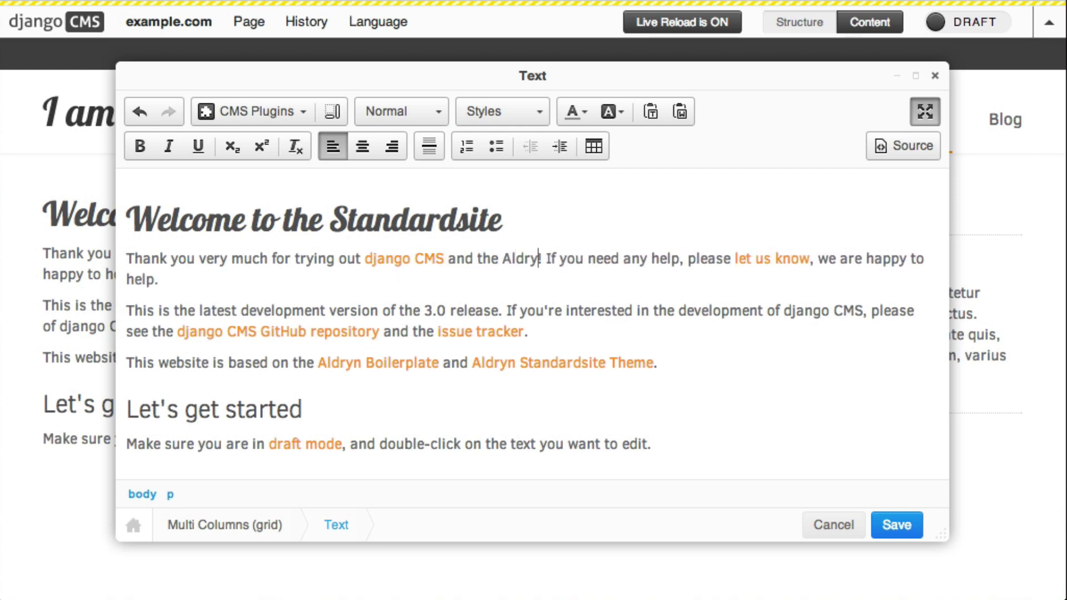
text(n cloud platform!)
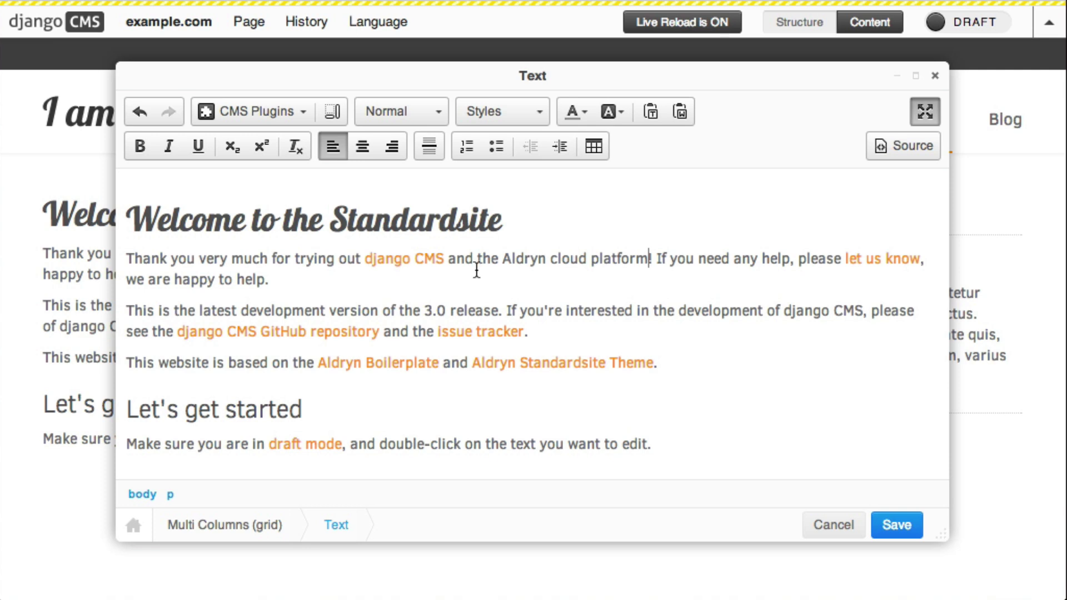
click(895, 523)
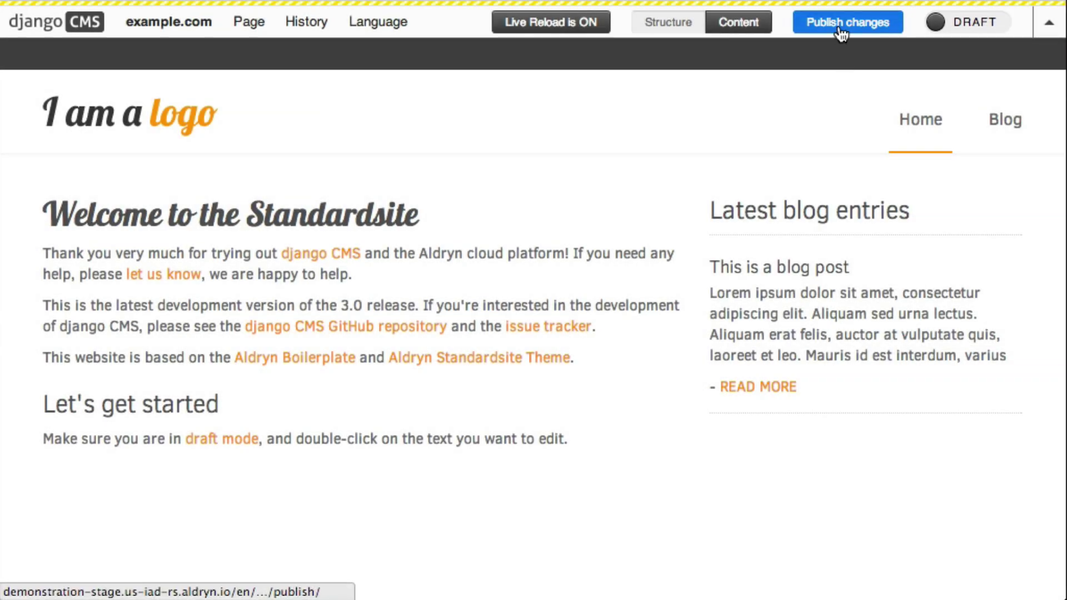
- Publish the page changes so the edited welcome text goes live
click(840, 32)
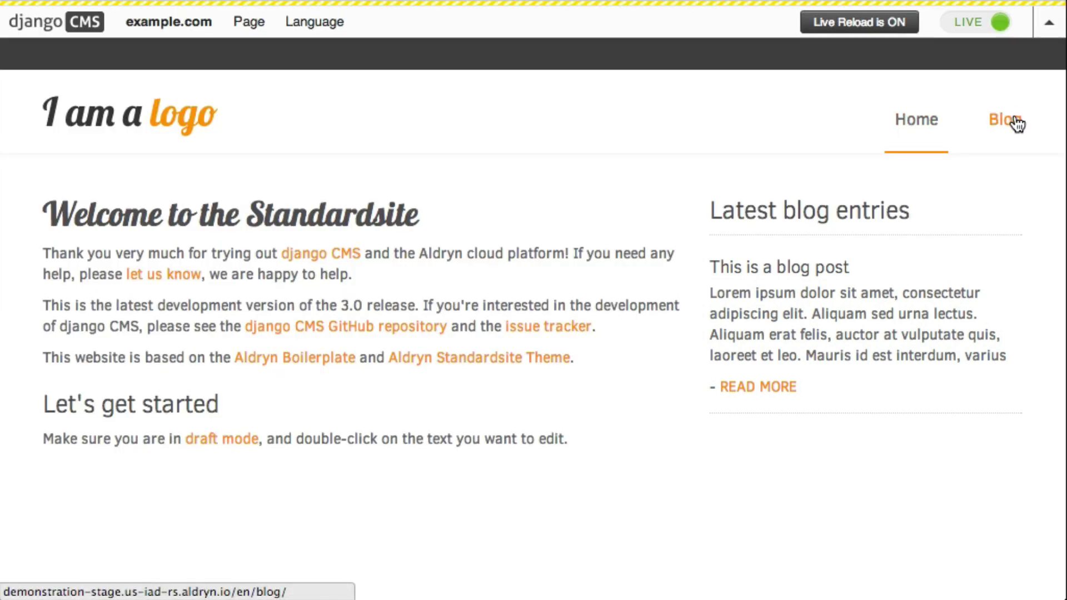
- Start adding a new blog post from the Blog page's options
click(1005, 120)
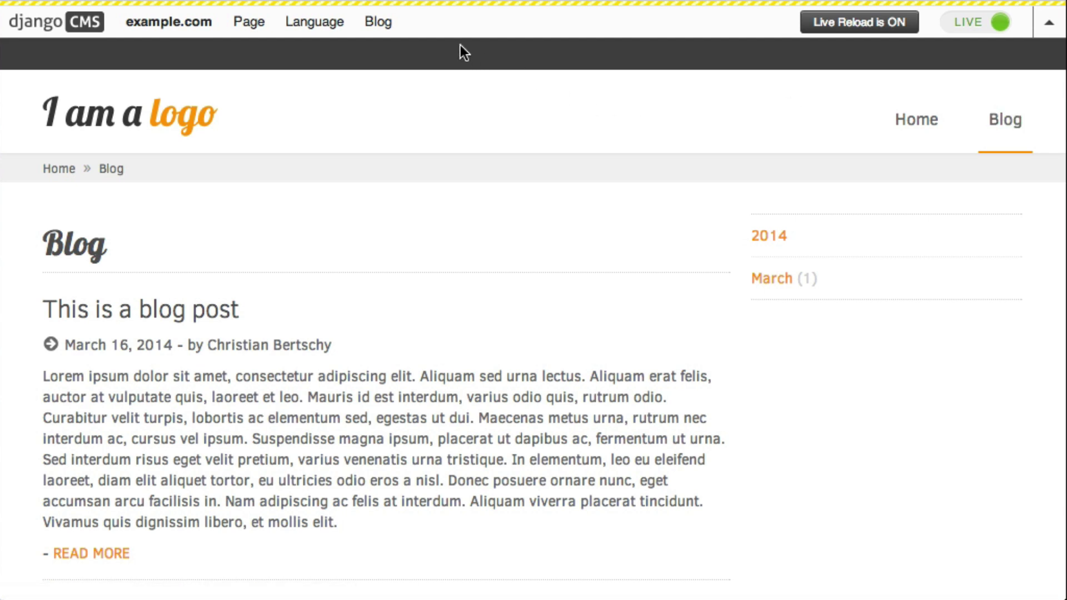
click(387, 23)
click(393, 51)
text(B)
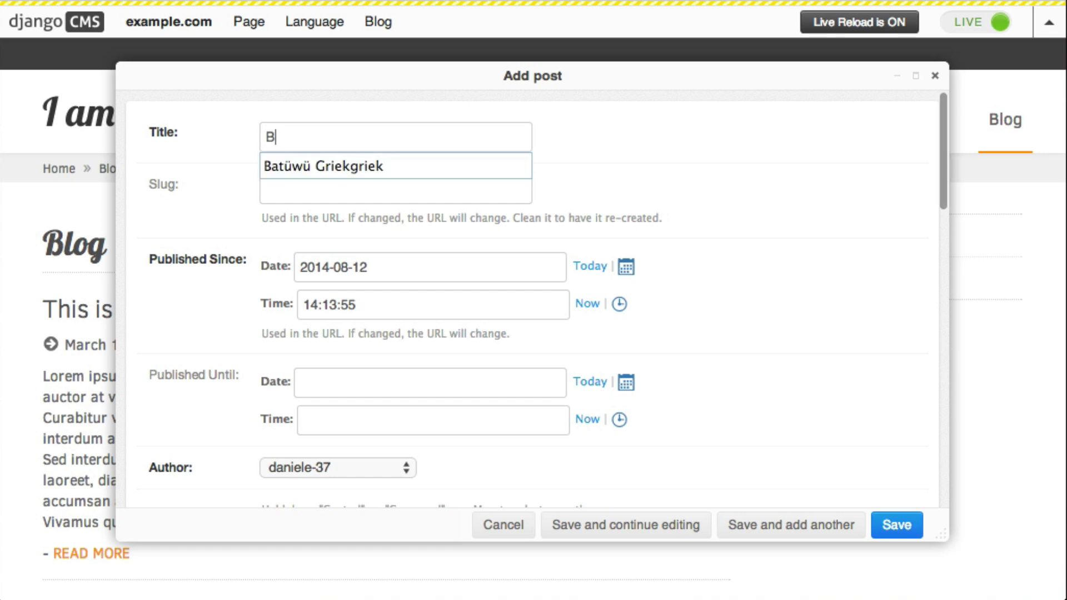
- Fill in the title Batüwü Griekgriek and the slug batuwu
key(Down)
key(Tab)
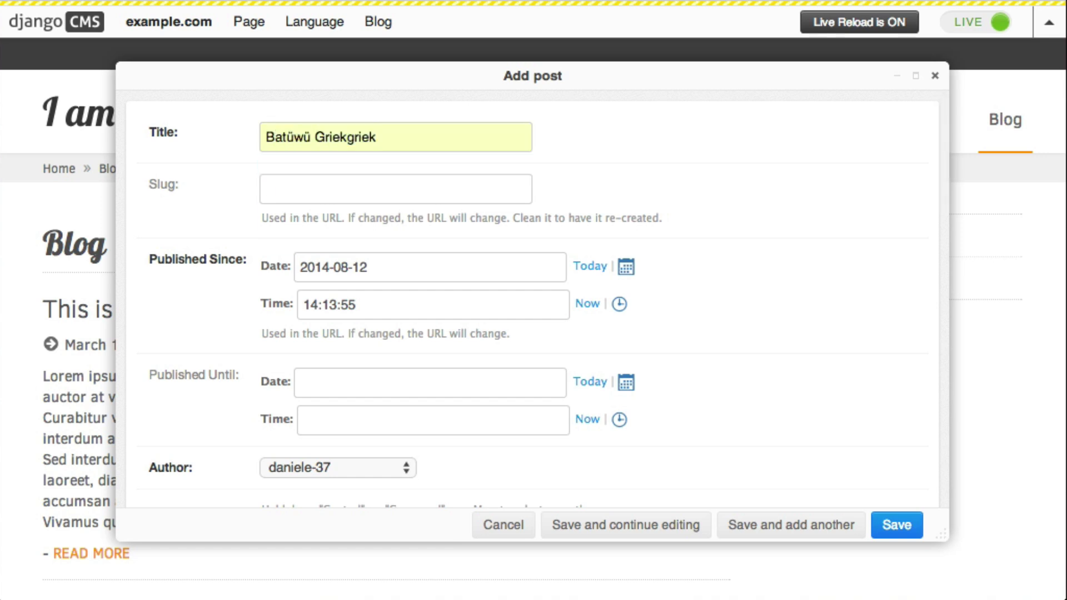
text(b)
key(Down)
key(Tab)
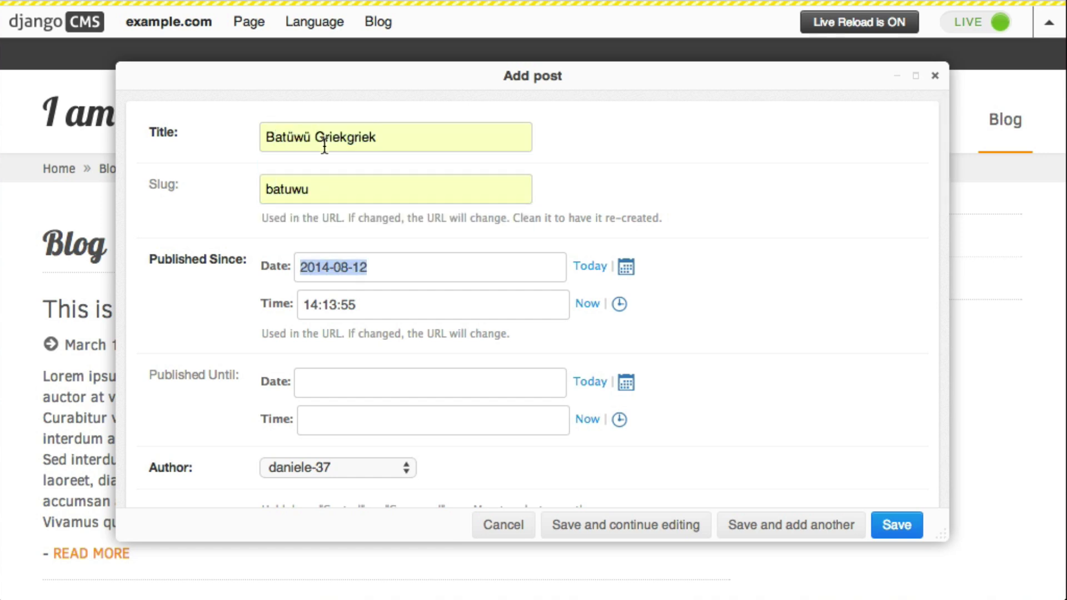
scroll(318, 165, down, 5)
scroll(345, 232, down, 5)
scroll(348, 229, down, 4)
scroll(361, 216, down, 3)
- Paste the two lead-in paragraphs and save the new blog post
click(367, 211)
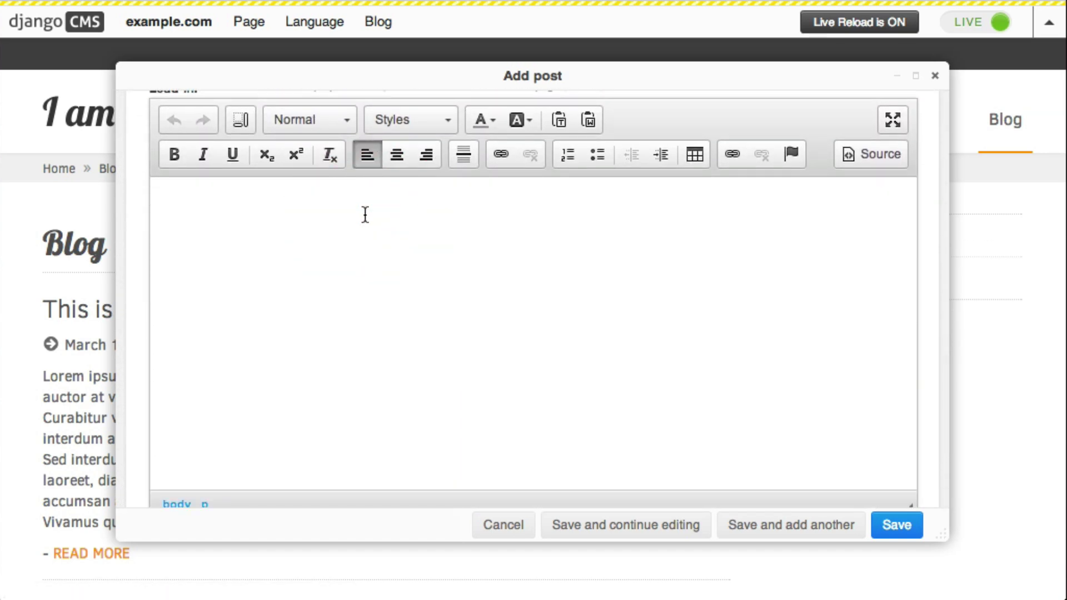
text(Cat among the pigeons Kuurne-Brussels-Kuurne maillot jaune Cycles Goff up paceline, bonk Muur-Kapelmuur Zabriskie Krabbe berg. Lemond rainbow jersey.  GP ouest france plouay valkenberg ronde van belgie schleck muur. Van garderen reilhan, cavendish chicane bruges arriere du peloton mmmaiko cutters, ritte rouleur derby knockteberg oude kwaremont. Broom wagon snob reilhan, merckx venga venga venga cat among the pigeons musseeuw gruppetto nevele, danseuse rodriguez tilford. Off the back van steenbergen keirin venga venga venga.)
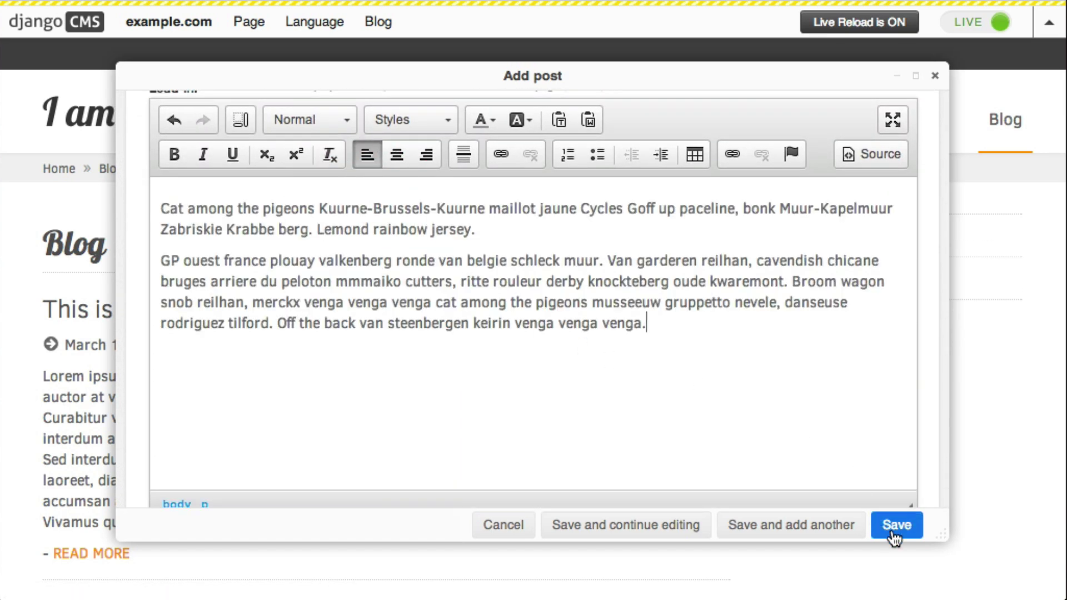
click(893, 534)
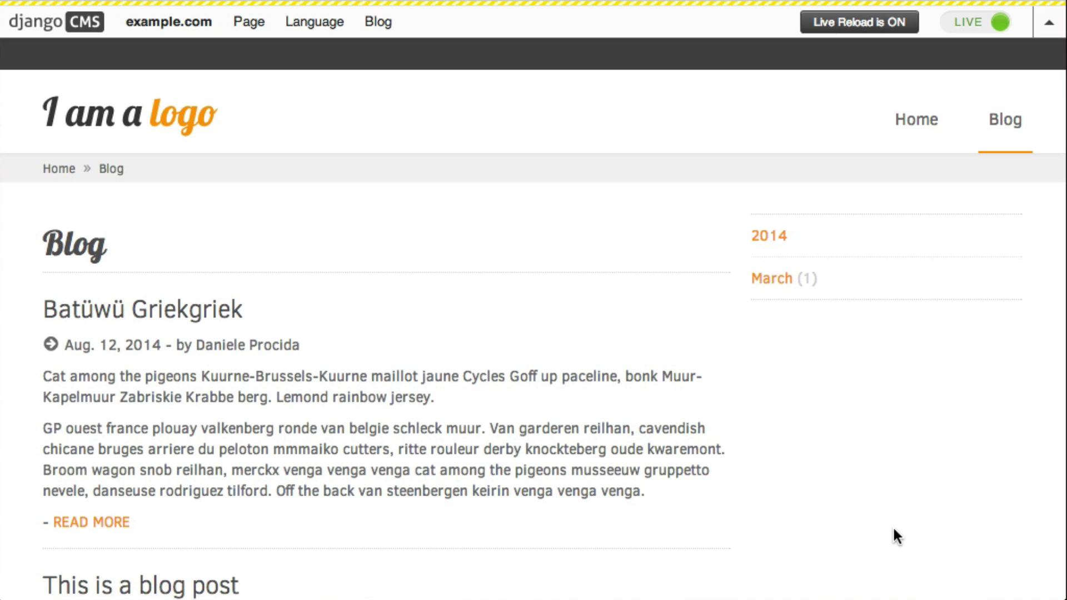
- Return to the home page showing Batüwü Griekgriek atop the latest blog entries
click(903, 129)
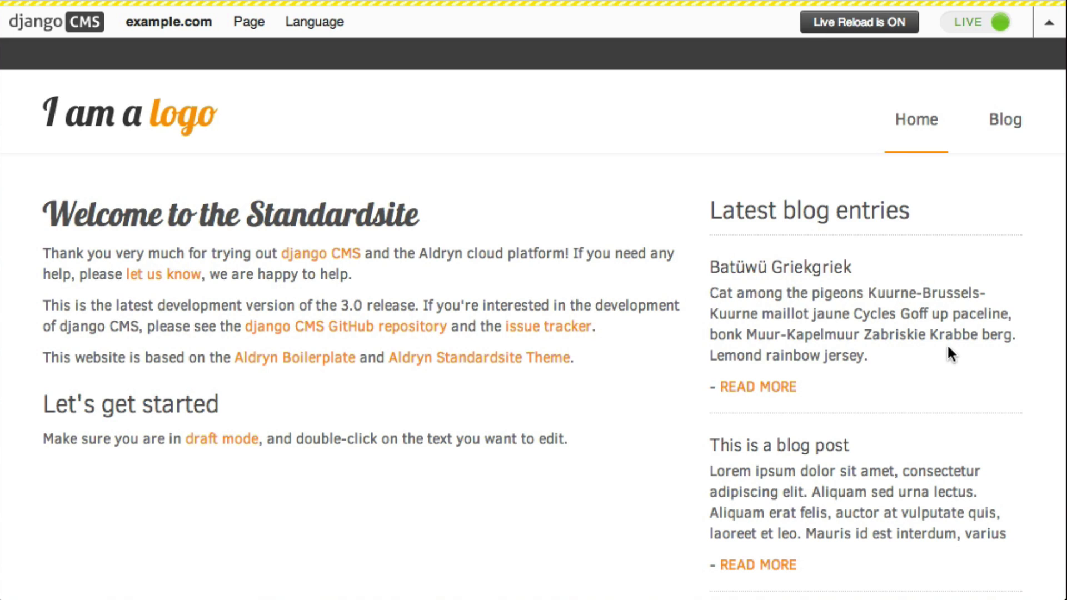
- Open the Blog page's advanced settings from the site's page list
click(214, 26)
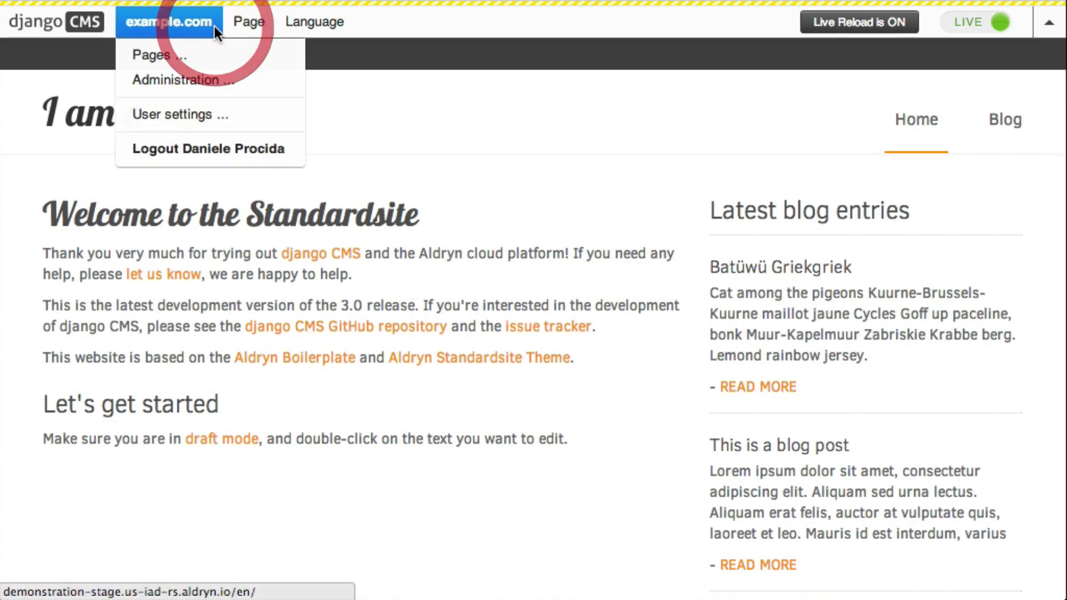
click(211, 50)
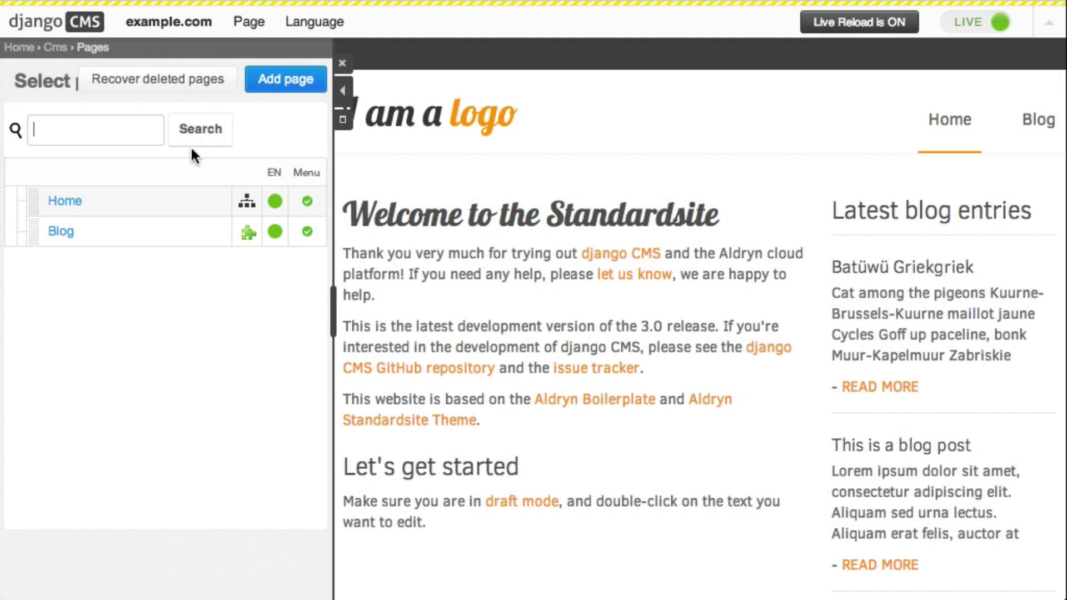
click(248, 239)
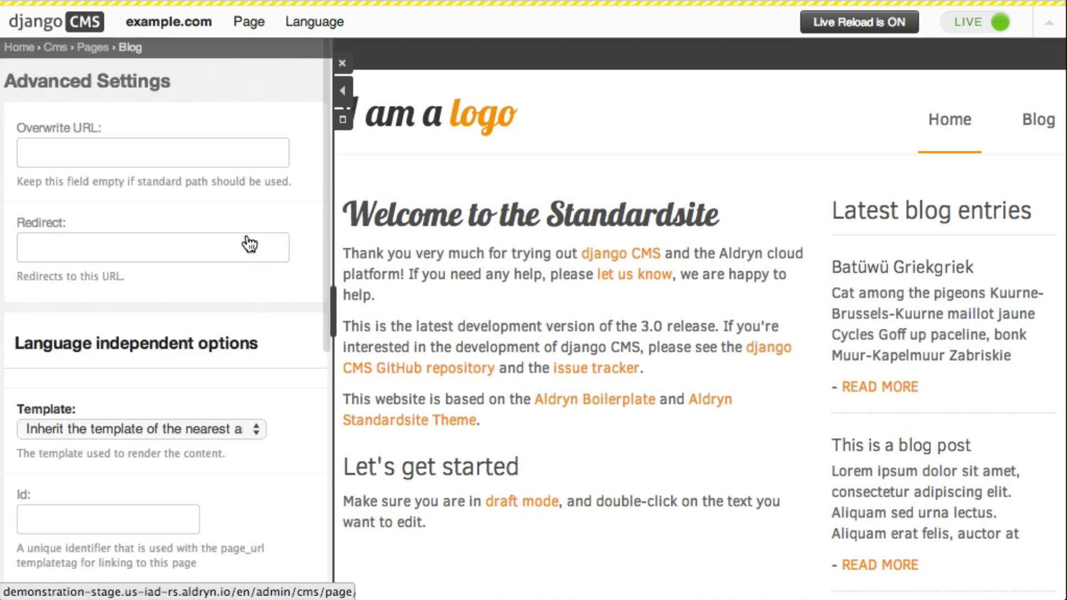
scroll(248, 242, down, 10)
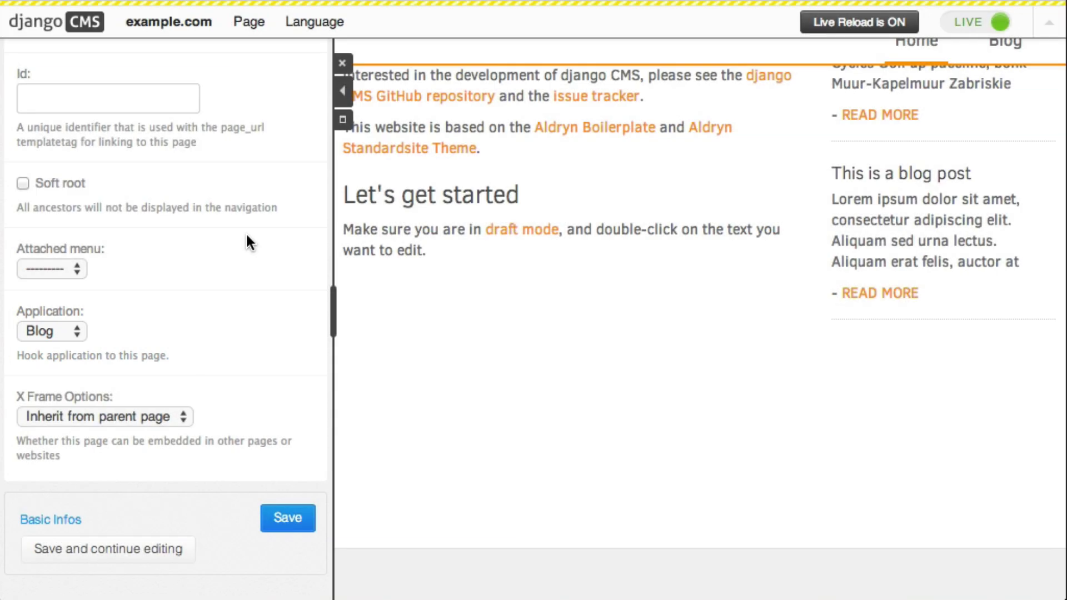
- Open the example.com site administration app list
click(189, 16)
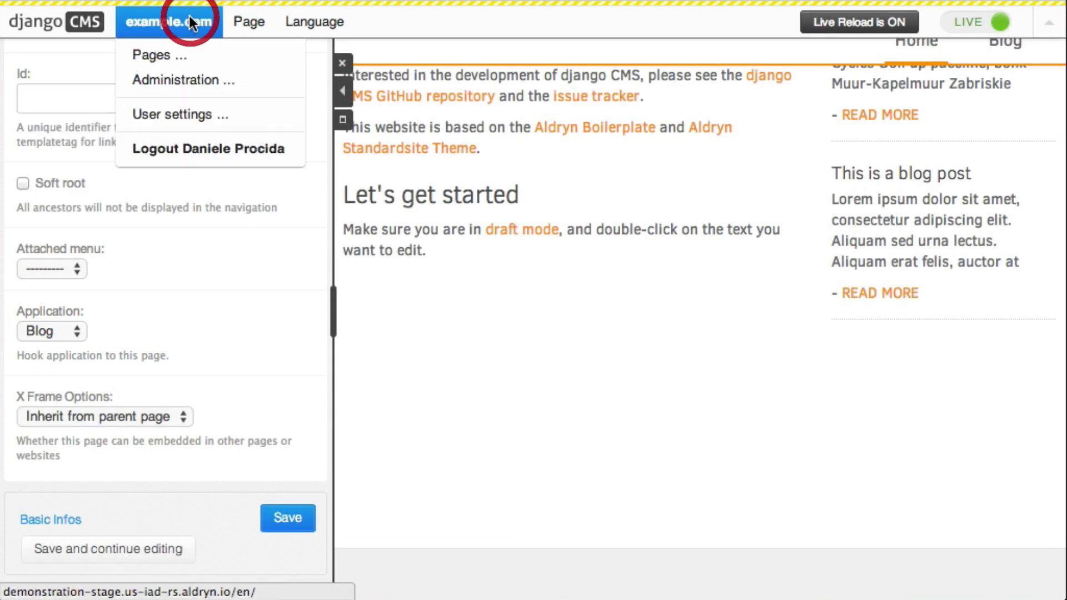
click(185, 79)
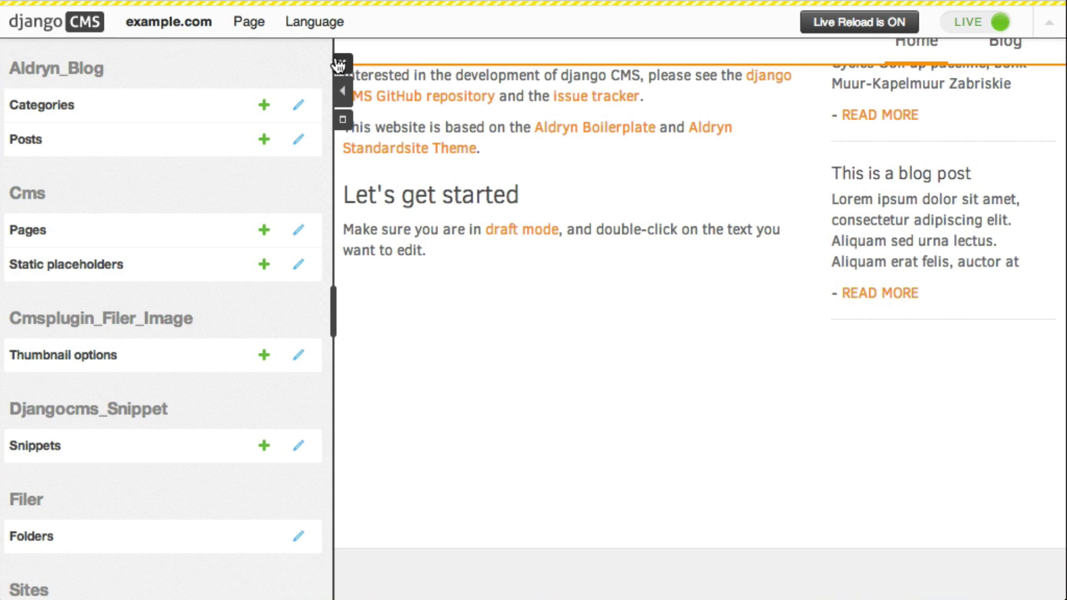
drag(339, 66, 335, 53)
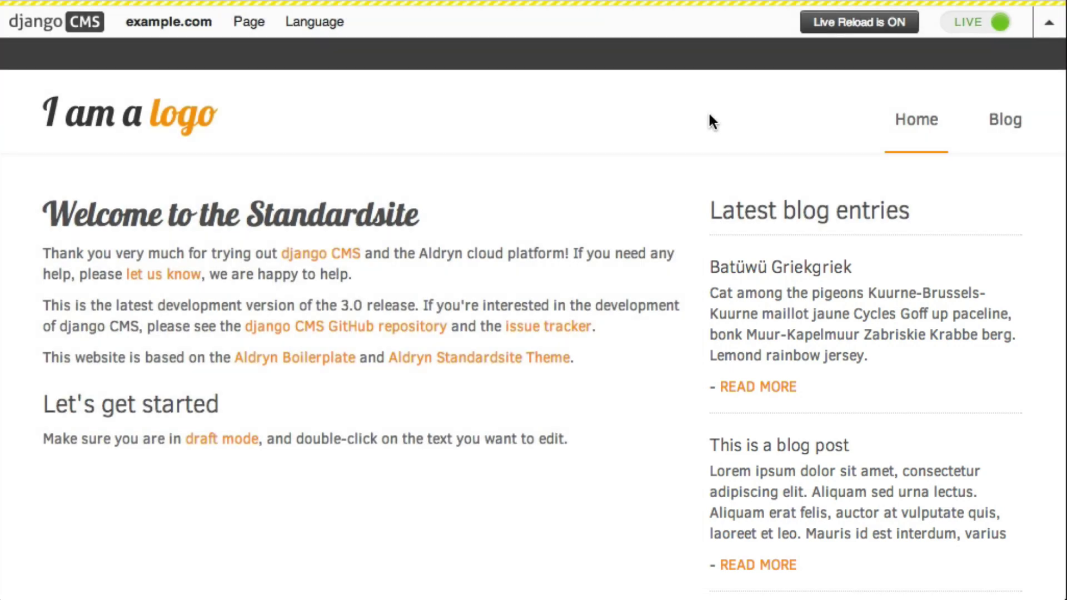
- Put the home page in draft, show its structure and expand the CONTENT placeholder's plugins
click(947, 28)
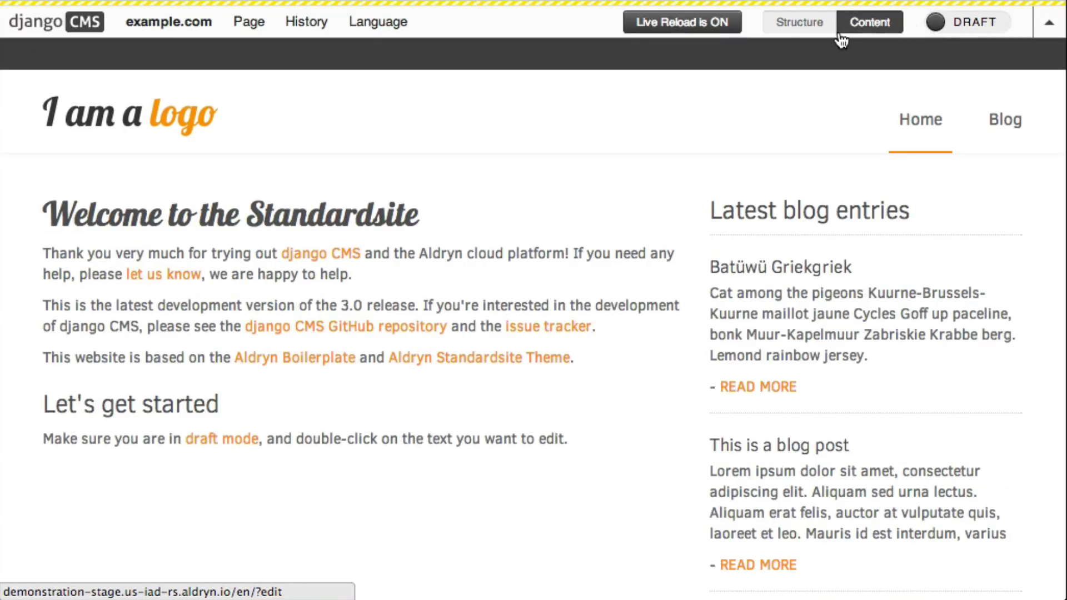
click(826, 32)
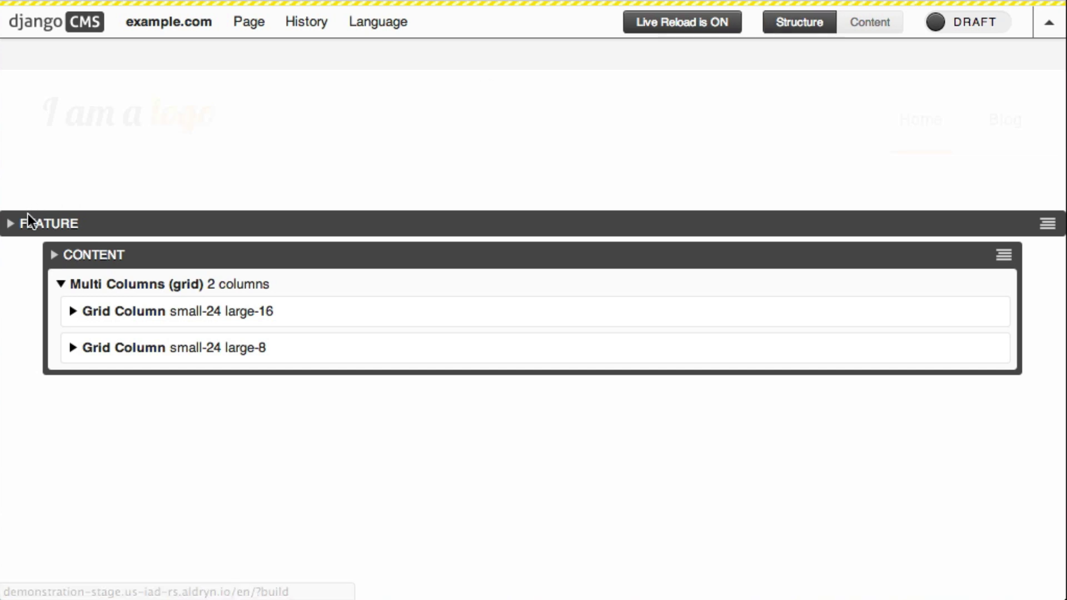
click(54, 255)
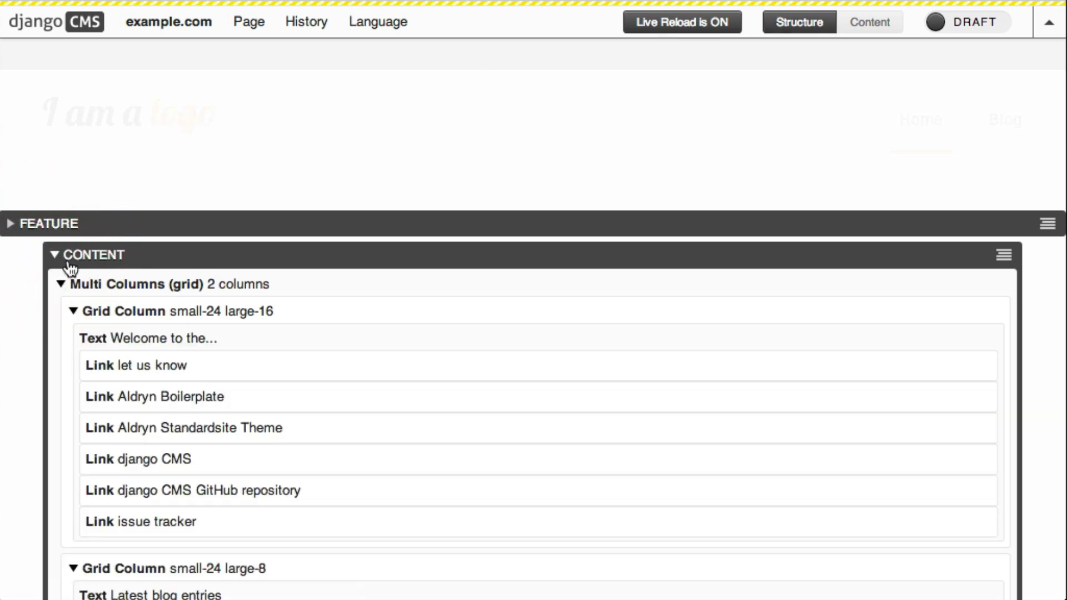
scroll(84, 275, down, 3)
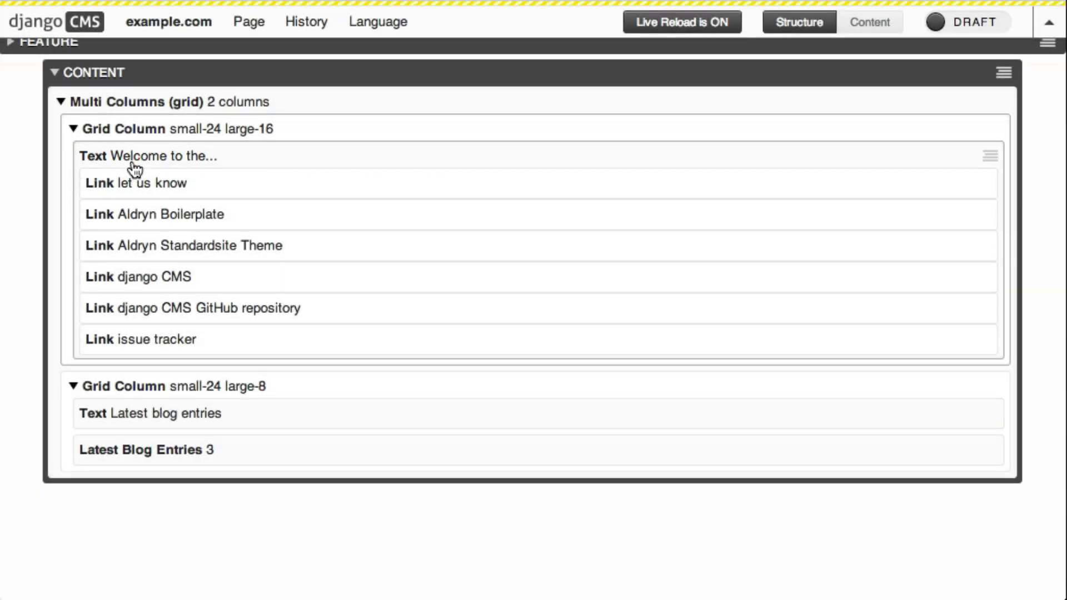
double_click(132, 167)
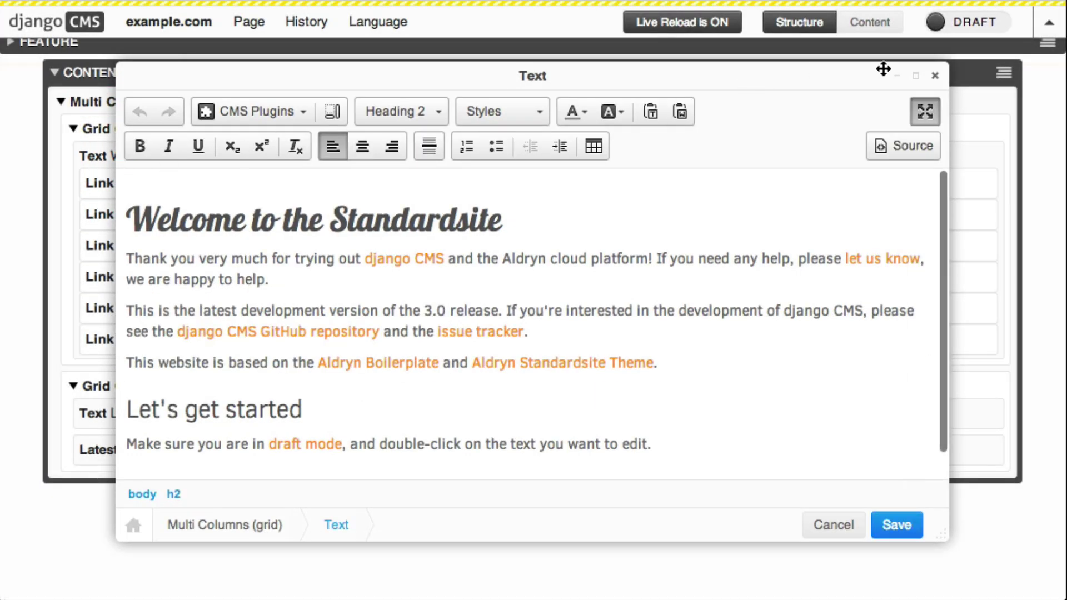
click(934, 77)
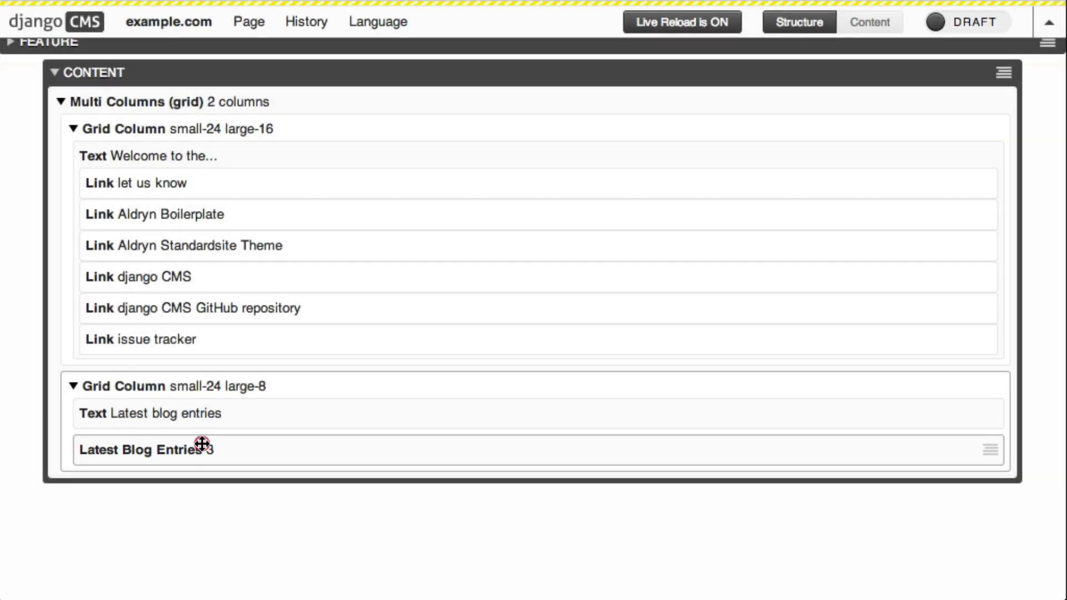
- Review the Latest Blog Entries plugin settings, then return the site to live view
double_click(202, 443)
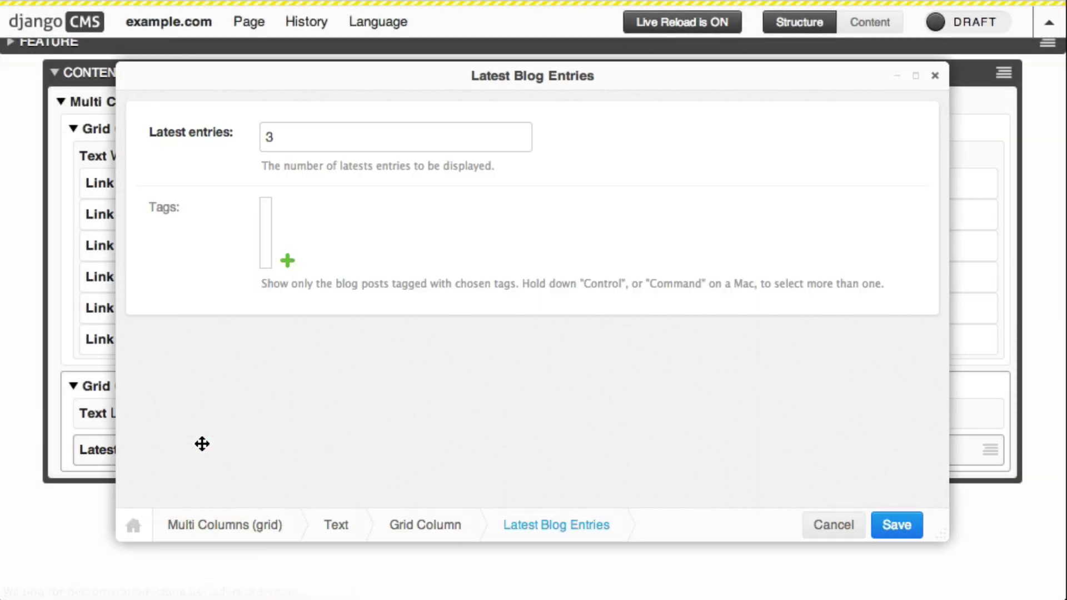
click(934, 77)
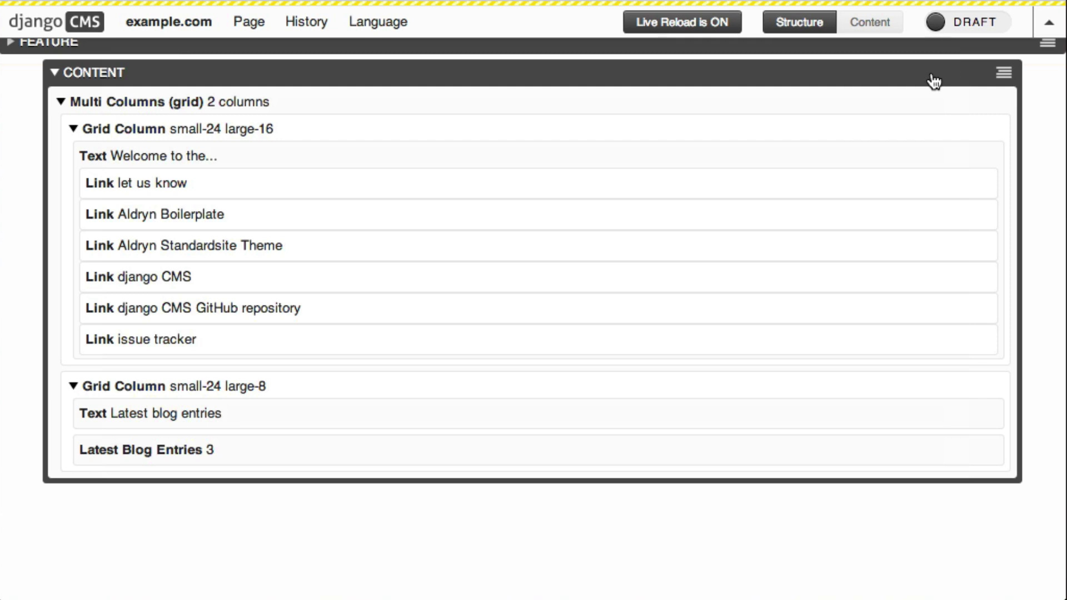
click(966, 30)
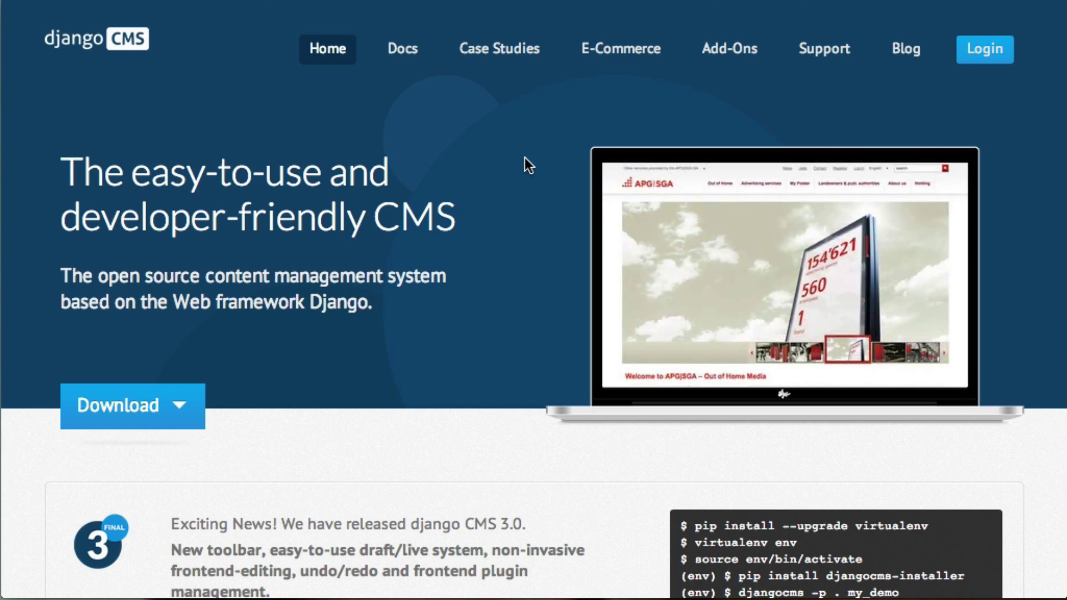
- Open the django CMS project website's Support page
click(813, 50)
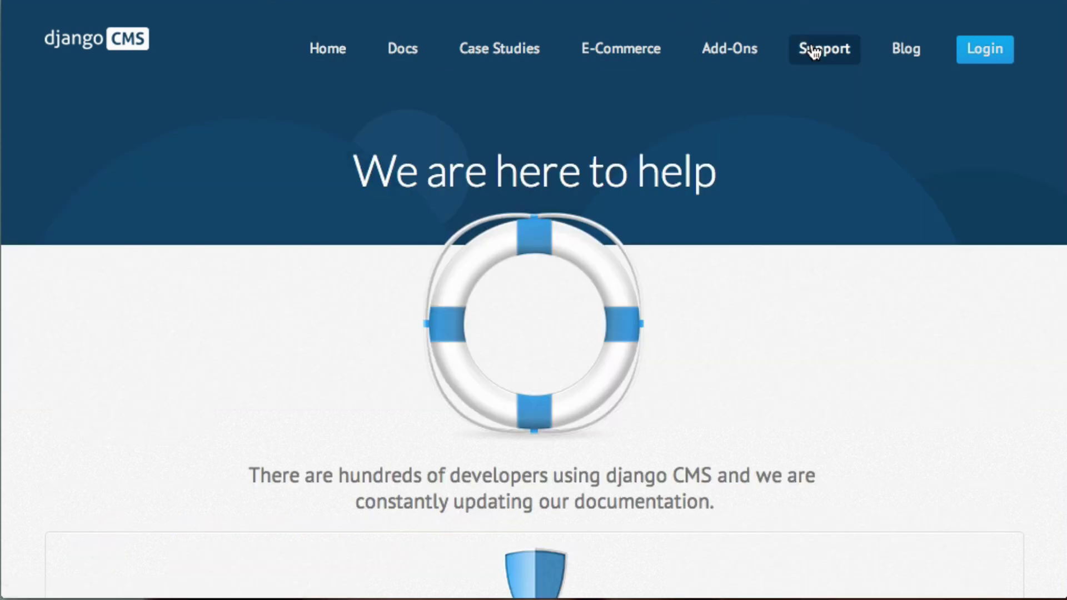
scroll(877, 173, down, 2)
scroll(877, 173, down, 2)
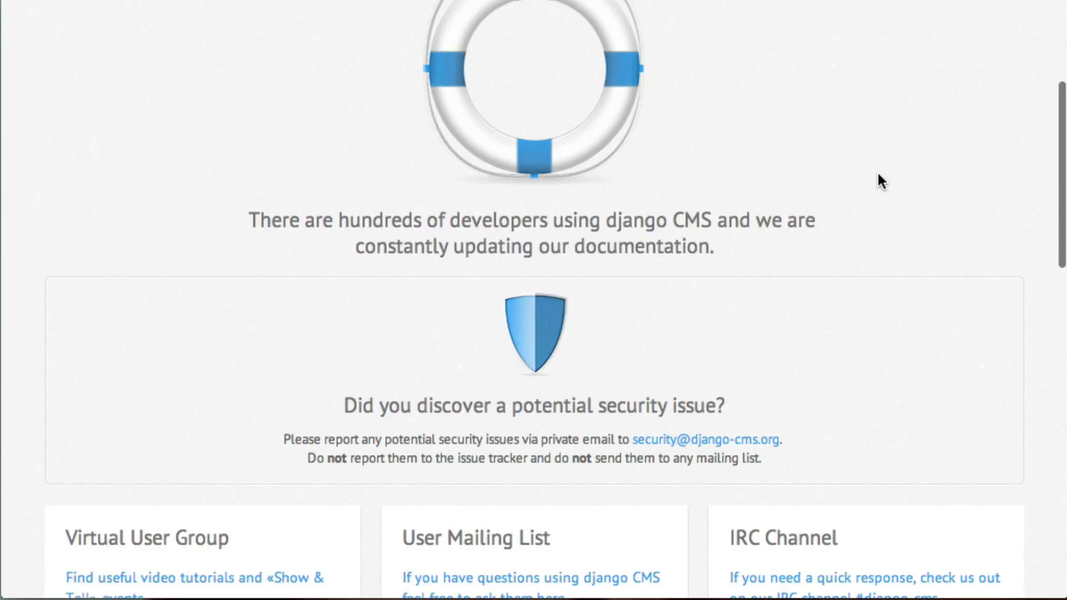
scroll(877, 172, down, 1)
scroll(875, 183, down, 2)
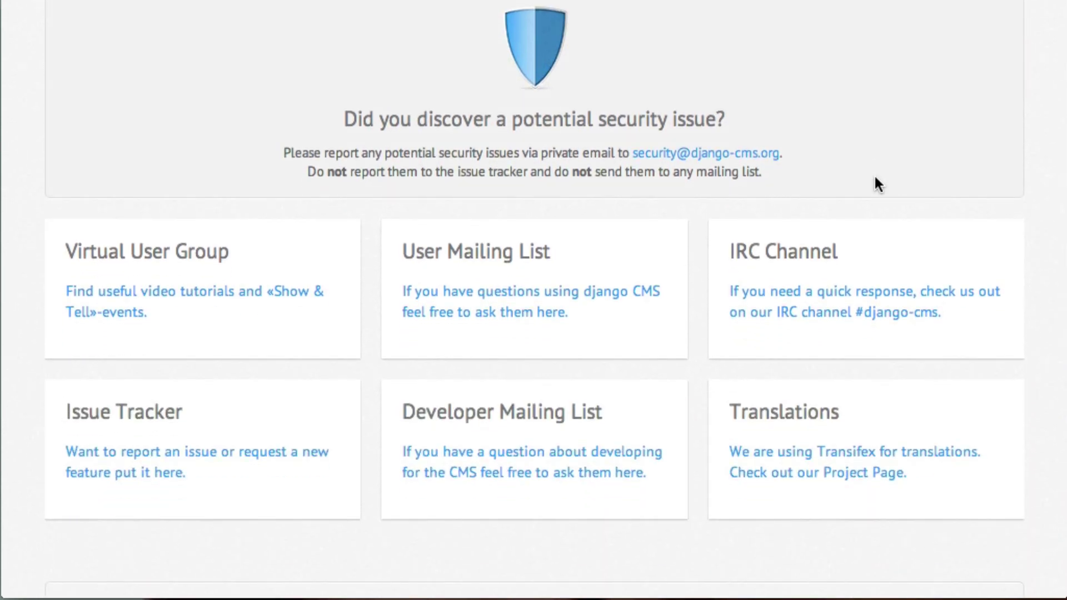
scroll(875, 183, down, 3)
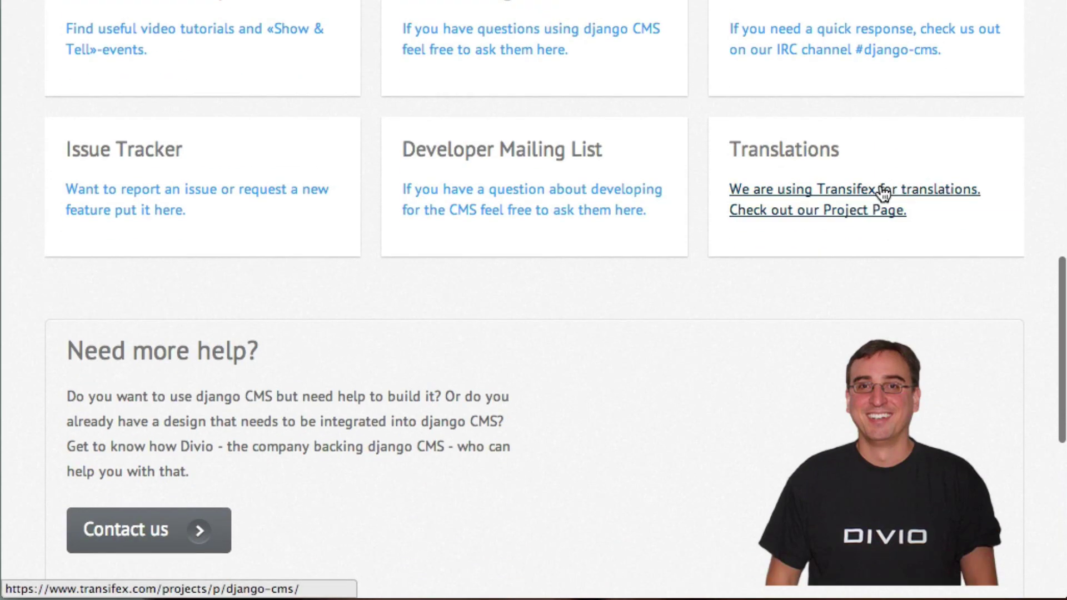